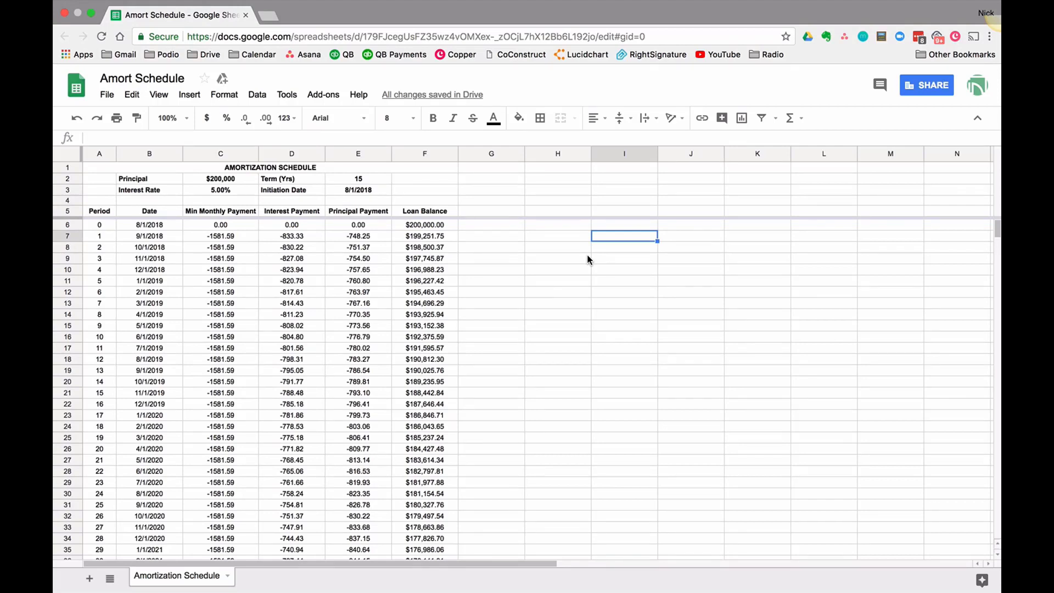
Step: Review the $200,000 principal, 5.00% rate, 8/1/2018 start date and Min Monthly Payment values
{"action": "left_click_drag", "start_coordinate": [230, 181], "coordinate": [225, 192]}
{"action": "left_click", "coordinate": [240, 180]}
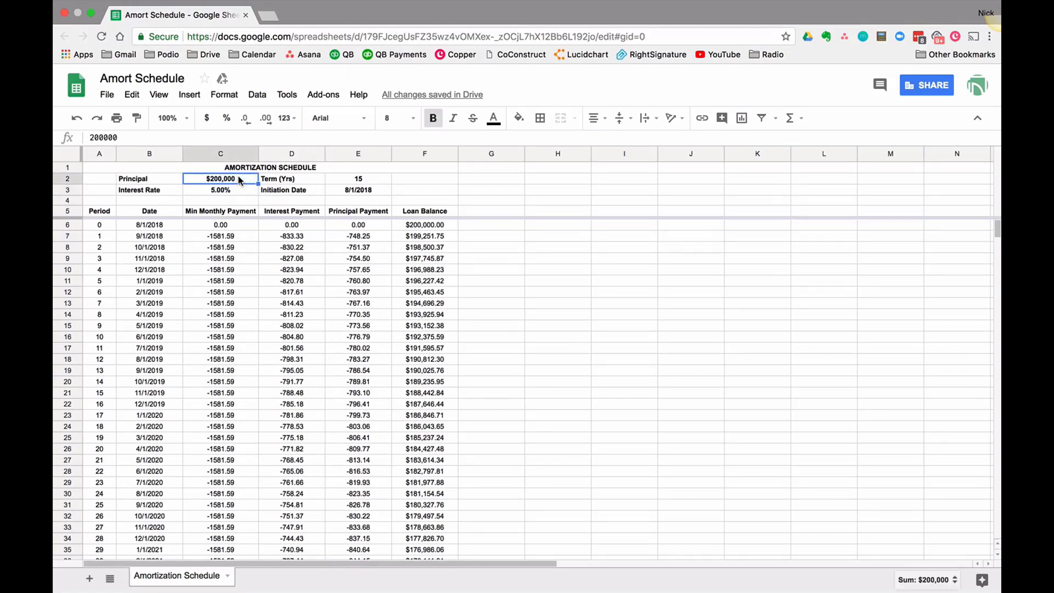
{"action": "left_click", "coordinate": [240, 192]}
{"action": "left_click", "coordinate": [360, 190]}
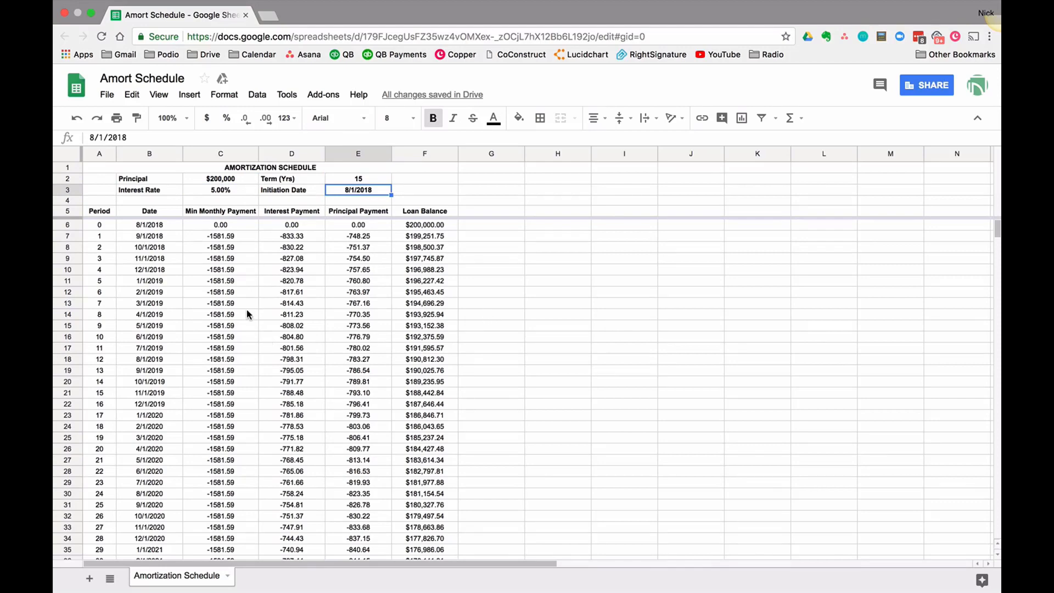
{"action": "left_click_drag", "start_coordinate": [228, 210], "coordinate": [214, 350]}
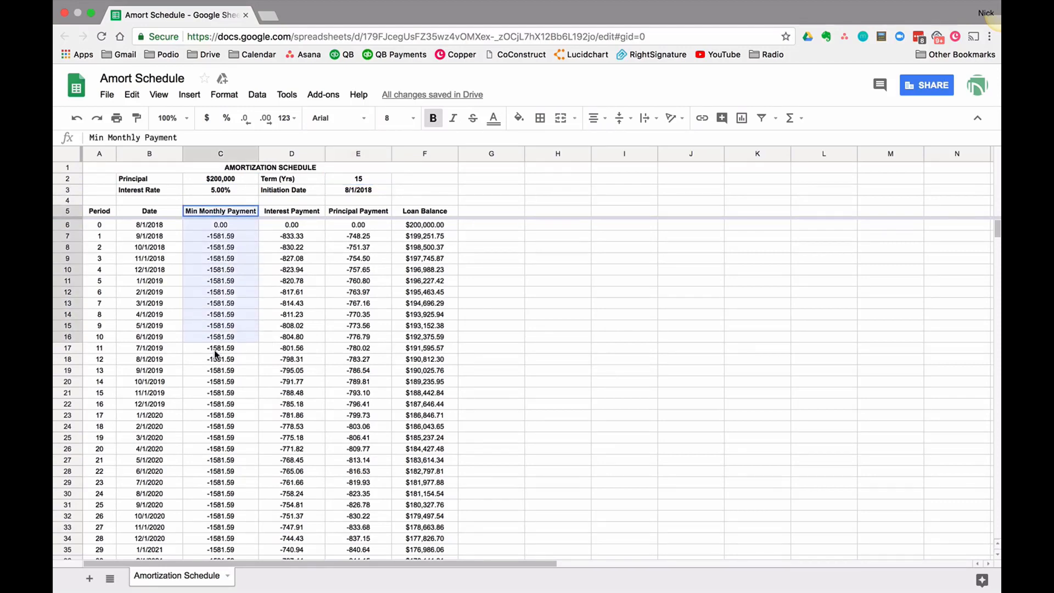
Step: Inspect the final payment row at period 180, then return to the top and deselect
{"action": "scroll", "coordinate": [262, 407], "scroll_direction": "down", "scroll_amount": 5}
{"action": "scroll", "coordinate": [262, 407], "scroll_direction": "down", "scroll_amount": 20}
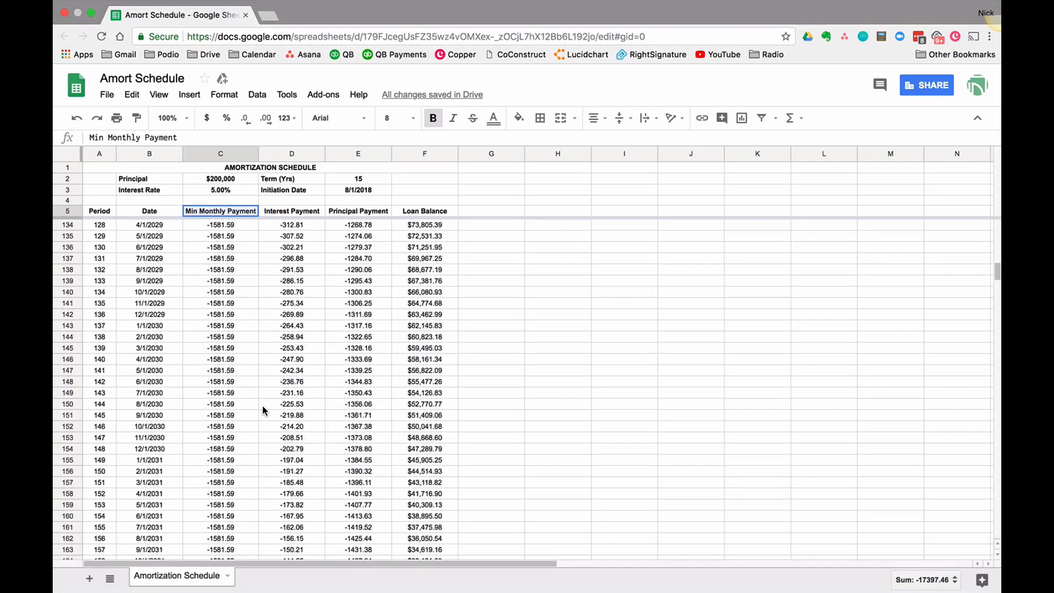
{"action": "scroll", "coordinate": [318, 346], "scroll_direction": "down", "scroll_amount": 3}
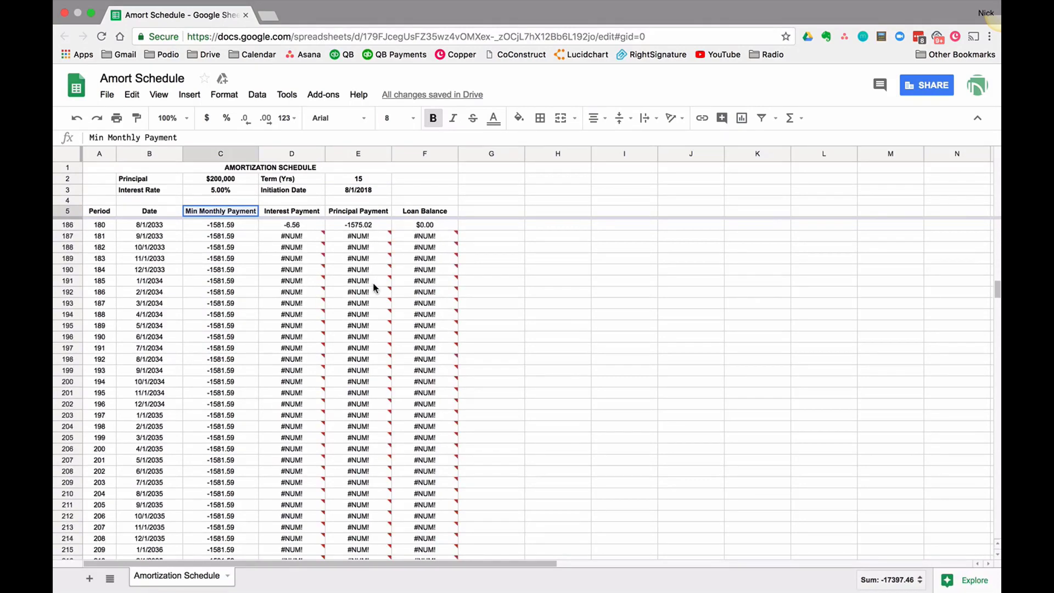
{"action": "scroll", "coordinate": [231, 296], "scroll_direction": "up", "scroll_amount": 3}
{"action": "left_click_drag", "start_coordinate": [95, 314], "coordinate": [441, 315]}
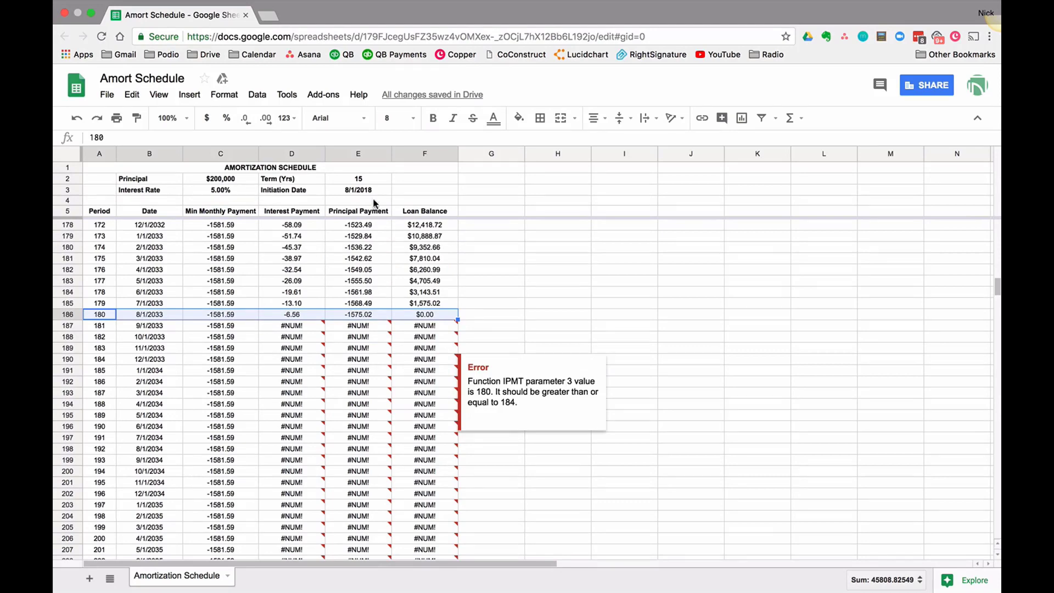
{"action": "scroll", "coordinate": [341, 347], "scroll_direction": "up", "scroll_amount": 20}
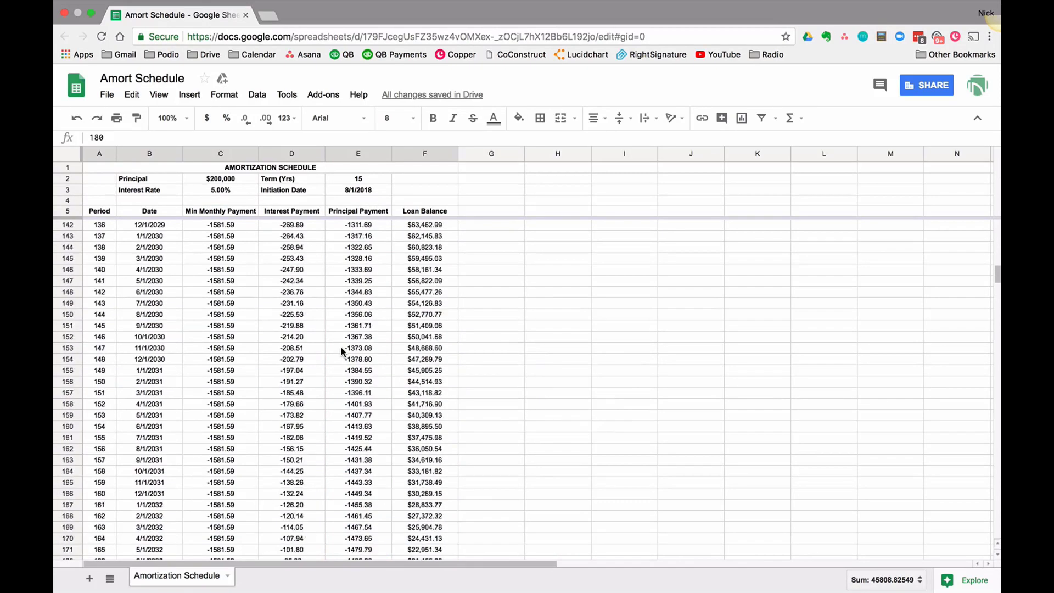
{"action": "scroll", "coordinate": [340, 348], "scroll_direction": "up", "scroll_amount": 4}
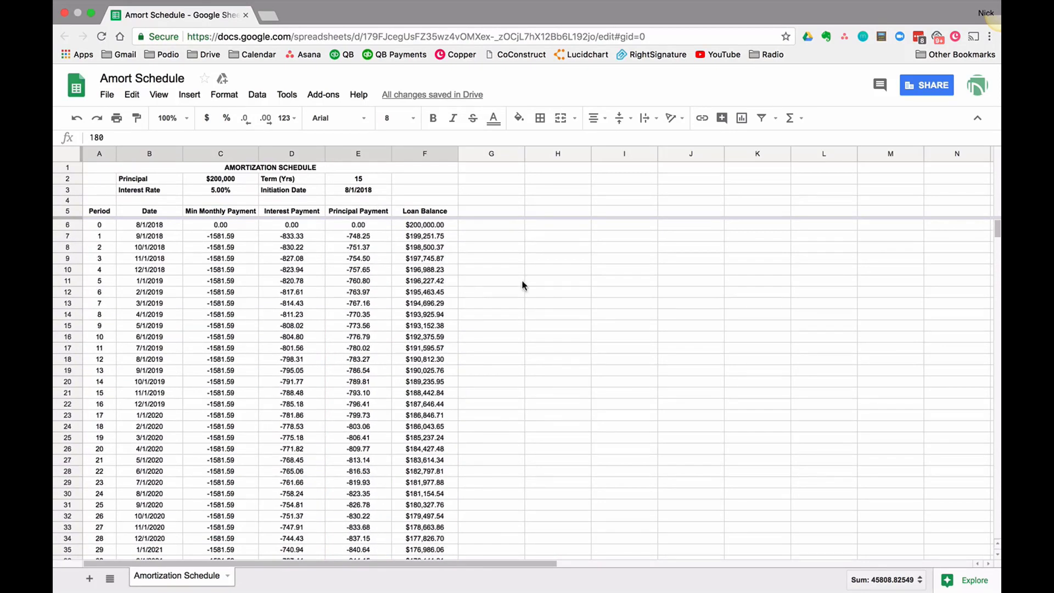
{"action": "left_click", "coordinate": [554, 281]}
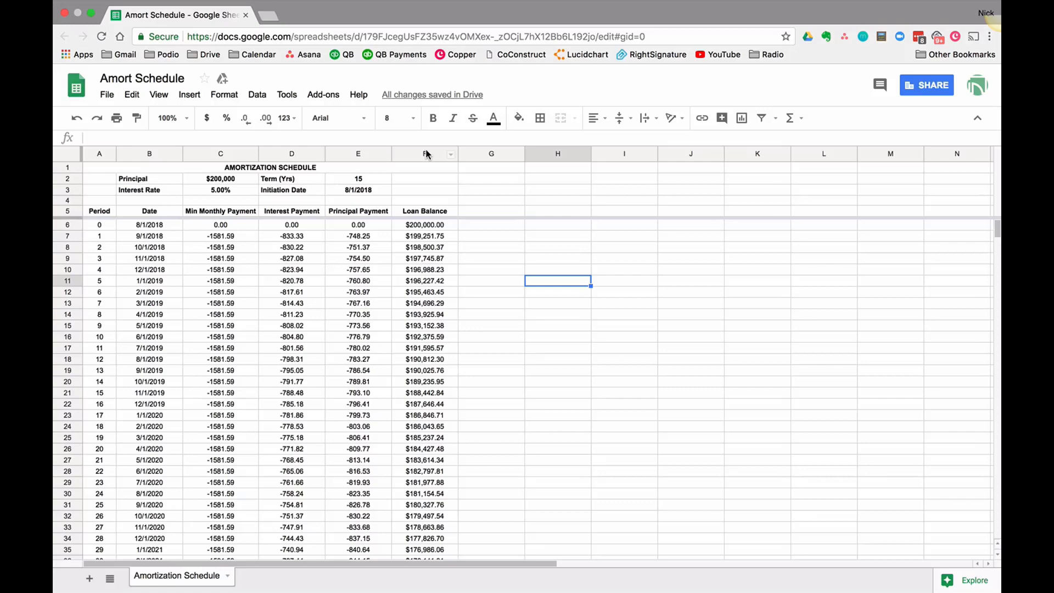
Step: Insert a blank column before Loan Balance with the header 'Additional Principal'
{"action": "left_click", "coordinate": [413, 157]}
{"action": "right_click", "coordinate": [420, 156]}
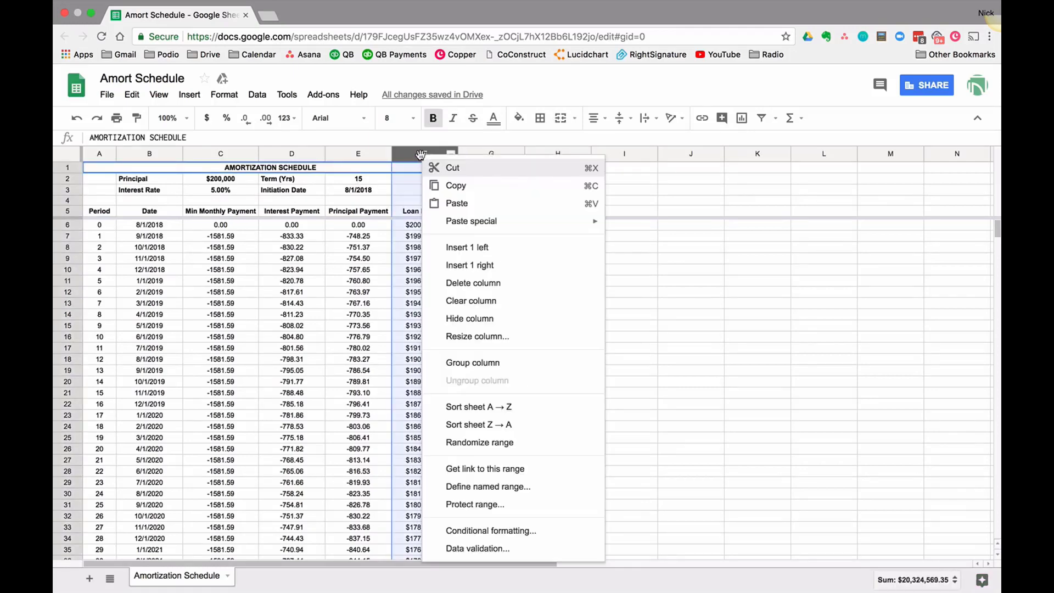
{"action": "left_click", "coordinate": [510, 253]}
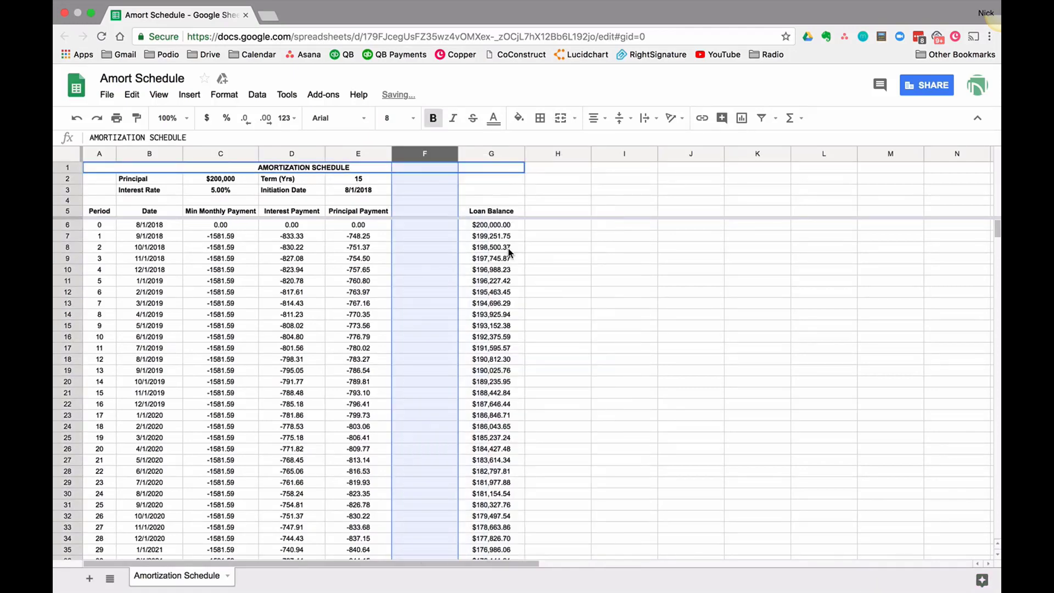
{"action": "left_click", "coordinate": [407, 213]}
{"action": "type", "text": "Additio"}
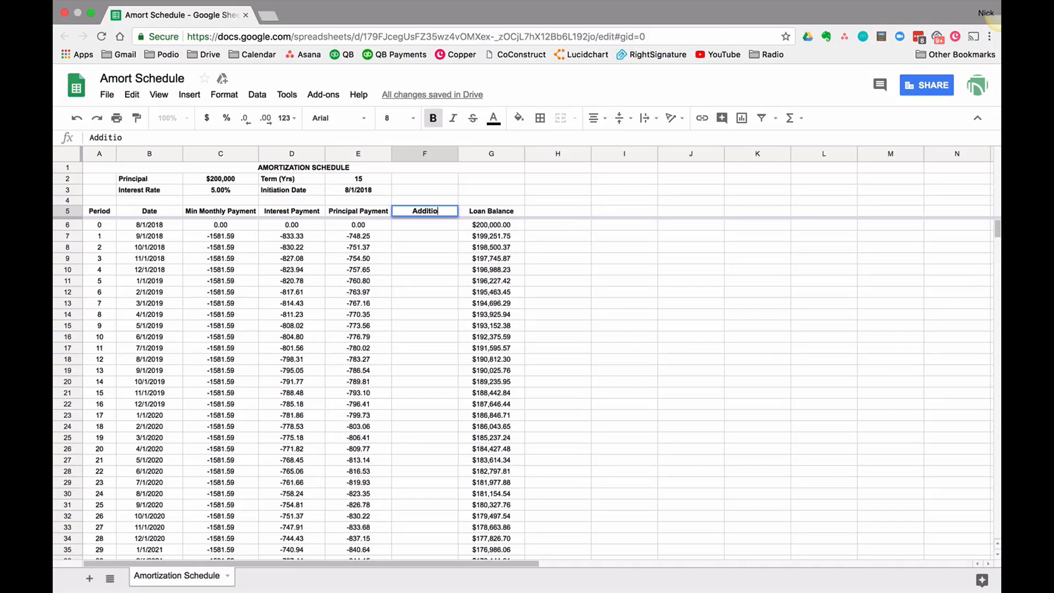
{"action": "type", "text": "nal Principal"}
{"action": "key", "text": "Return"}
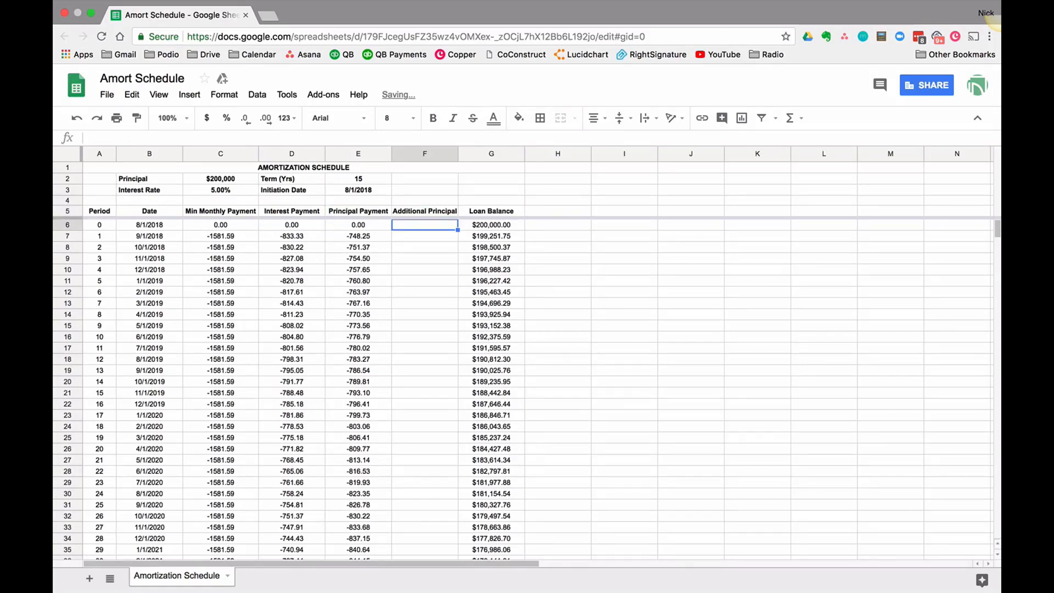
Step: Try a -100 extra payment at period 12, then undo it
{"action": "key", "text": "Down"}
{"action": "key", "text": "Down"}
{"action": "key", "text": "Down"}
{"action": "key", "text": "Down"}
{"action": "key", "text": "Down"}
{"action": "key", "text": "Down"}
{"action": "key", "text": "Down"}
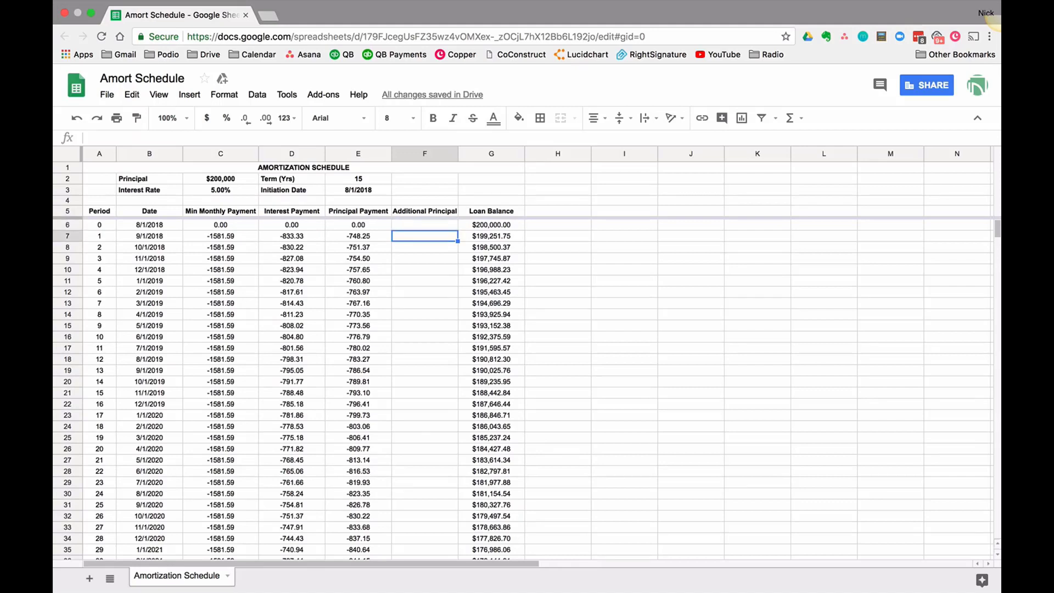
{"action": "key", "text": "Down"}
{"action": "key", "text": "Down"}
{"action": "key", "text": "Down"}
{"action": "key", "text": "Down"}
{"action": "key", "text": "Down"}
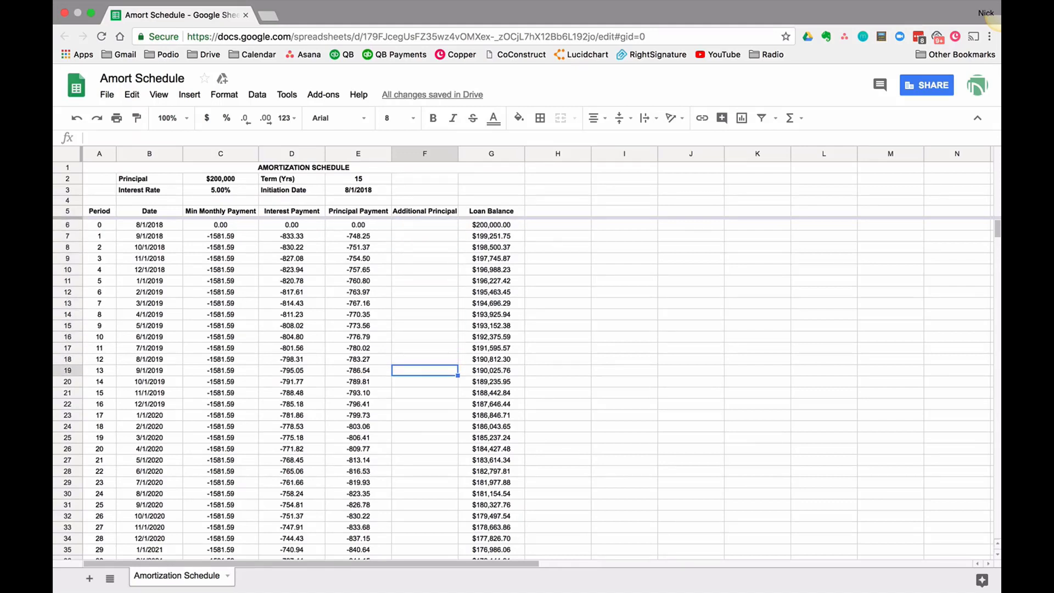
{"action": "type", "text": "-100"}
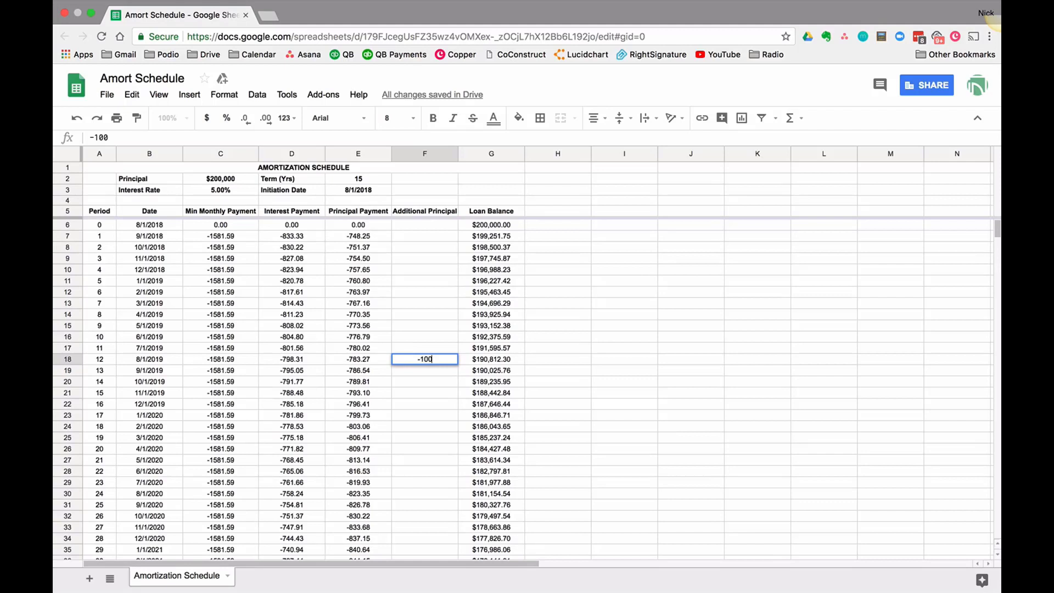
{"action": "key", "text": "Return"}
{"action": "key", "text": "super+z"}
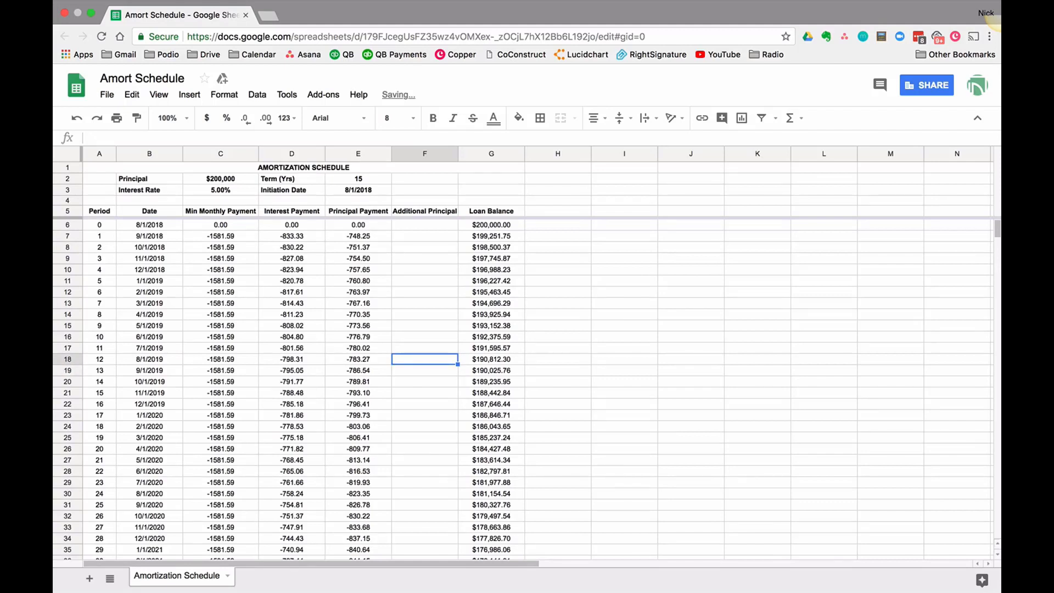
Step: Add F7 to the period 1 Loan Balance formula so it includes the additional principal
{"action": "left_click", "coordinate": [497, 229]}
{"action": "left_click", "coordinate": [488, 237]}
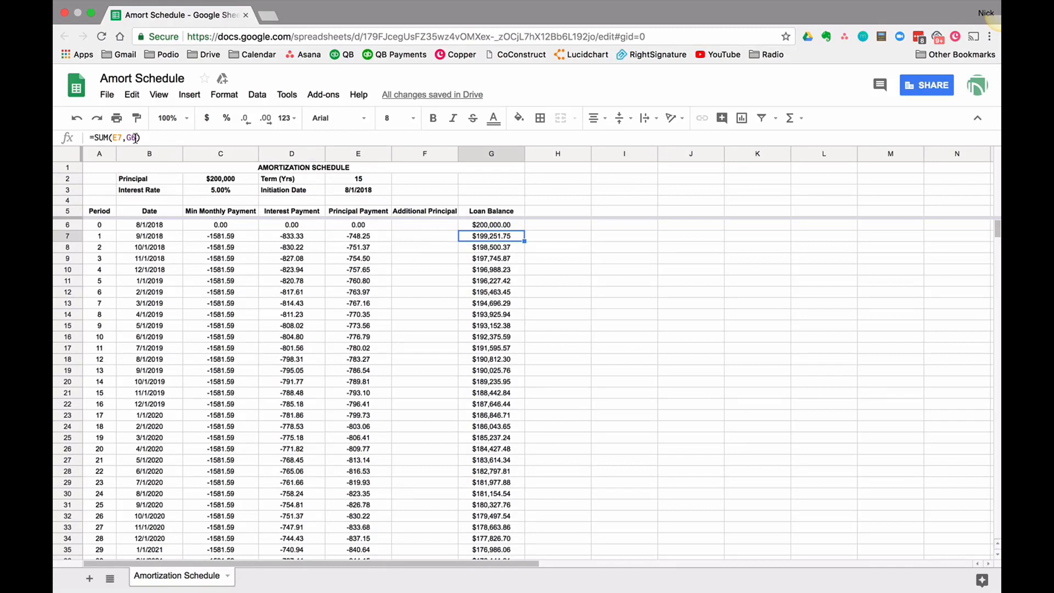
{"action": "key", "text": "Return"}
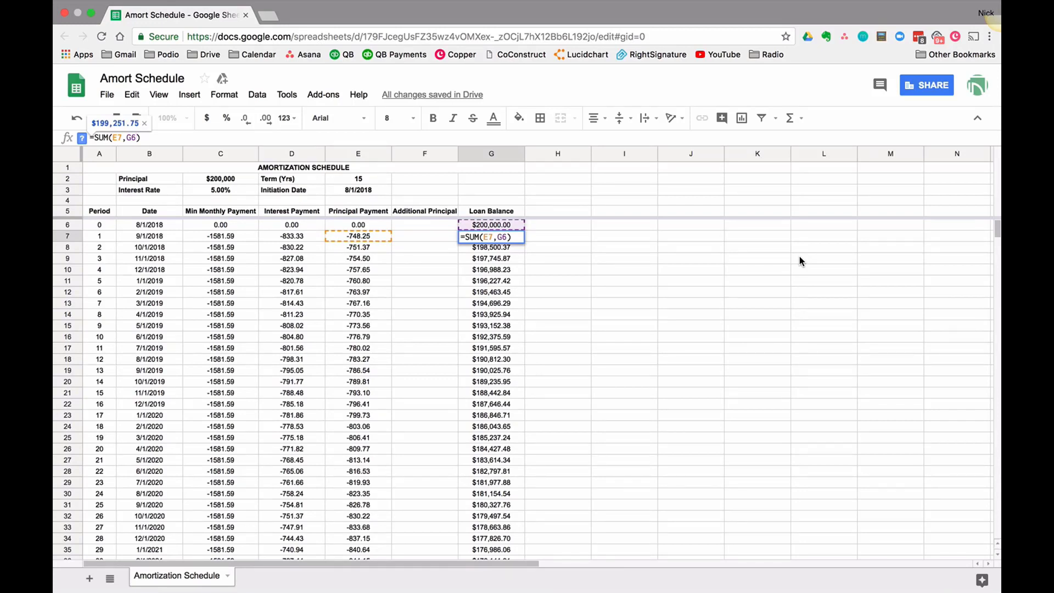
{"action": "type", "text": ","}
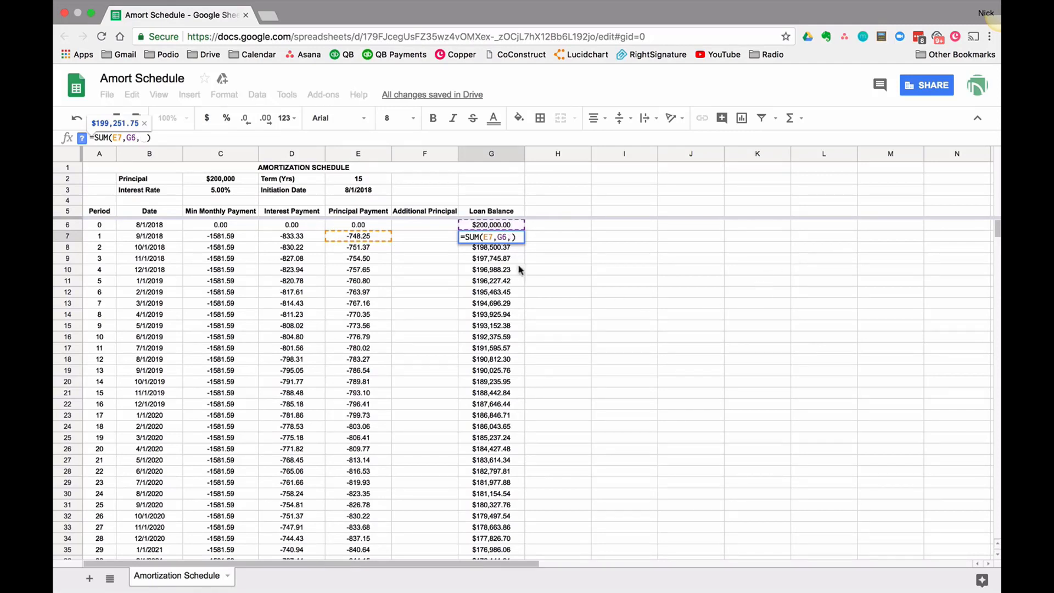
{"action": "left_click", "coordinate": [424, 235]}
{"action": "key", "text": "Return"}
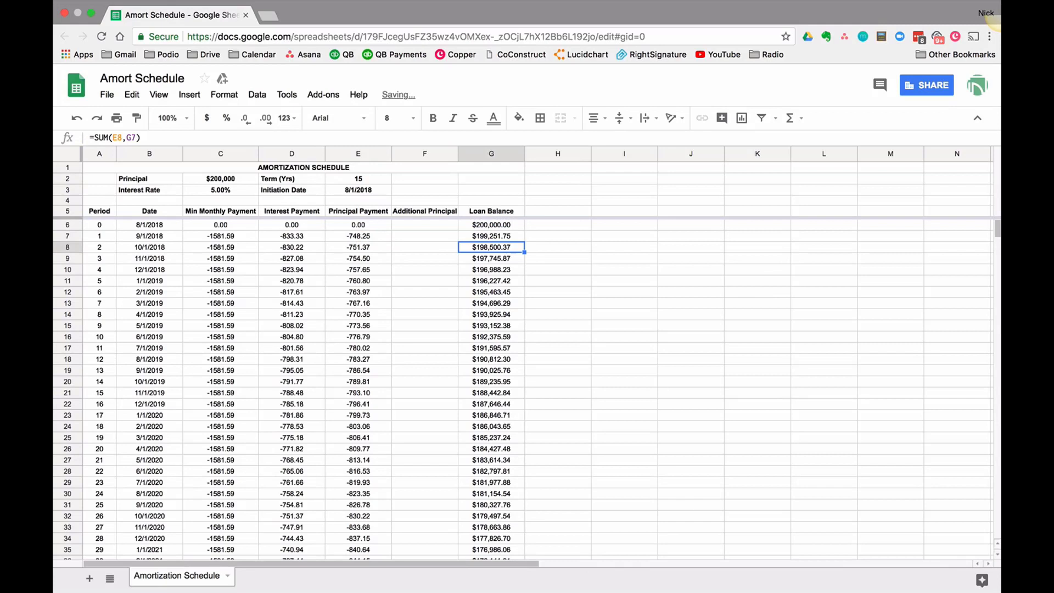
Step: Enter -100 as the period 1 Additional Principal
{"action": "key", "text": "Up"}
{"action": "left_click", "coordinate": [424, 236]}
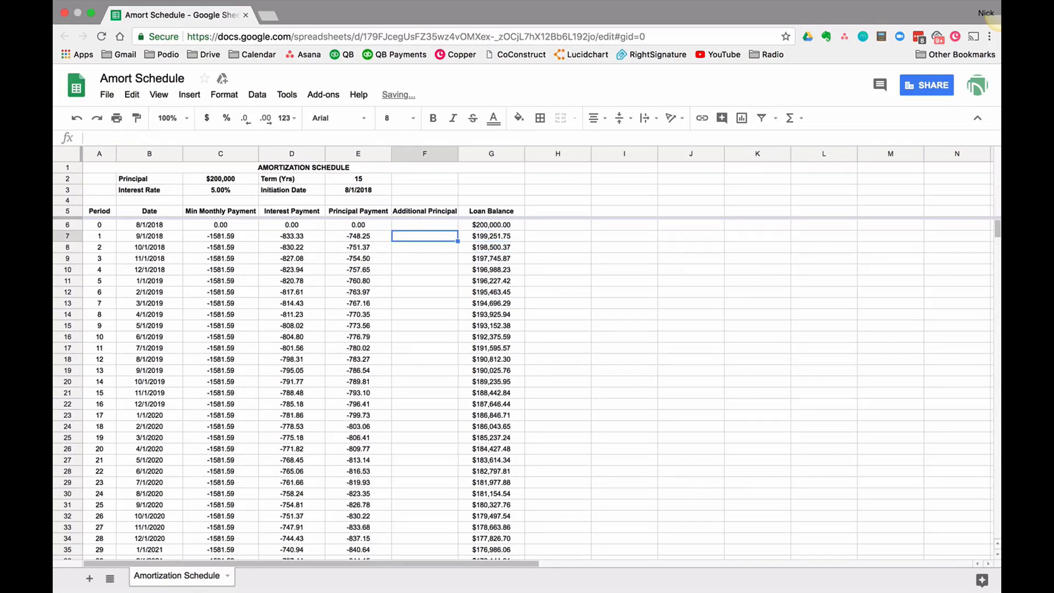
{"action": "type", "text": "-100"}
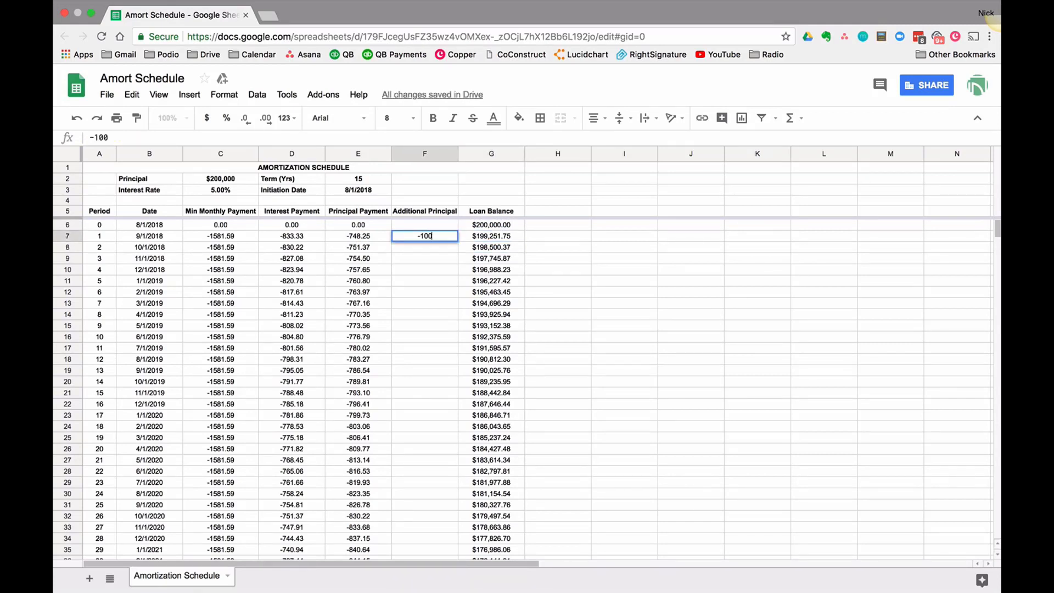
{"action": "key", "text": "Tab"}
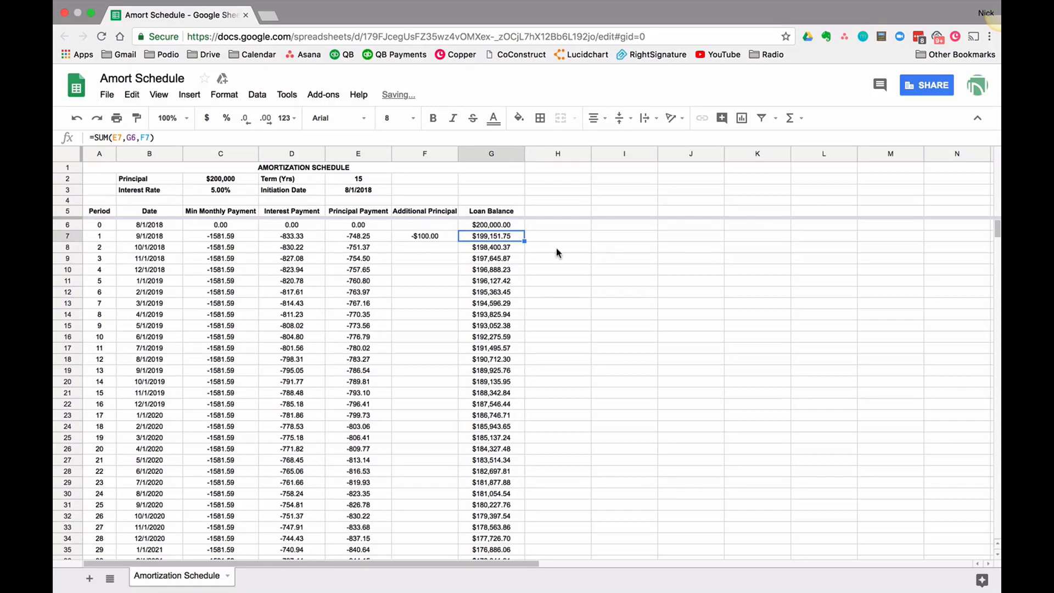
Step: Select the Loan Balance column down to row 366 to see the full schedule
{"action": "scroll", "coordinate": [549, 412], "scroll_direction": "down", "scroll_amount": 15}
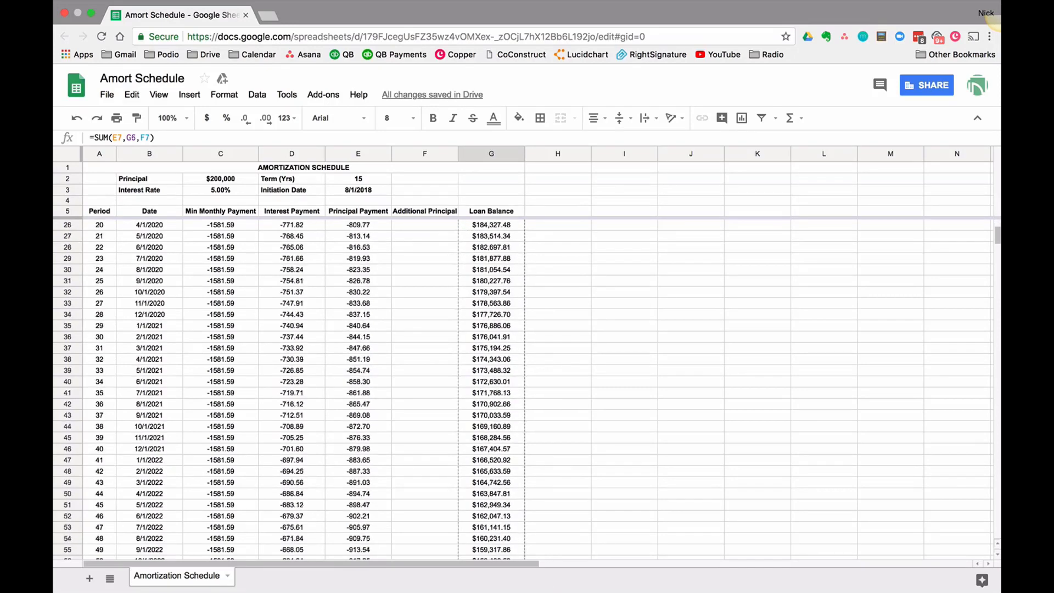
{"action": "scroll", "coordinate": [548, 412], "scroll_direction": "down", "scroll_amount": 20}
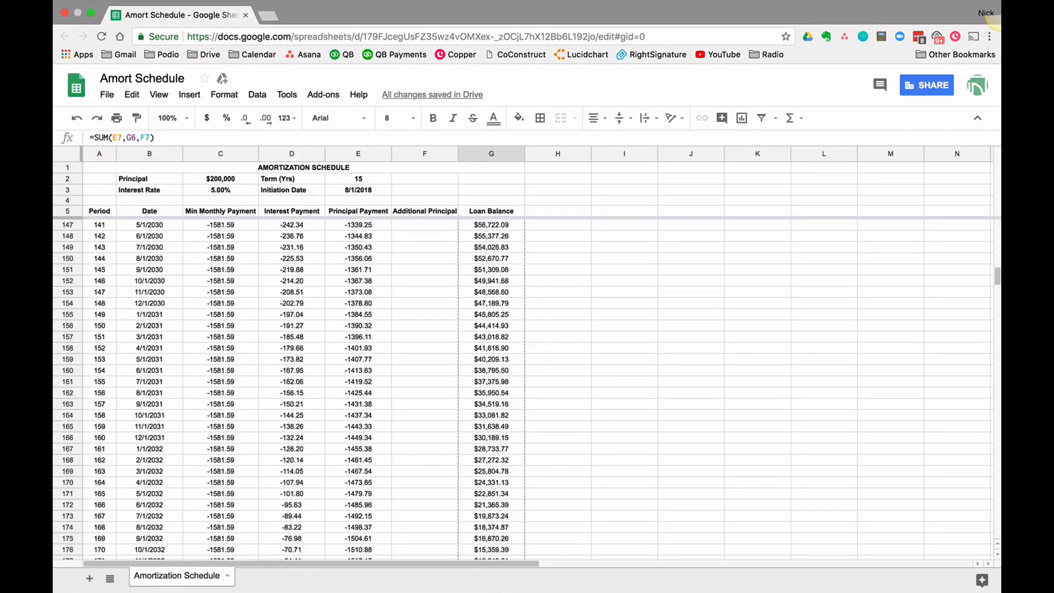
{"action": "scroll", "coordinate": [548, 412], "scroll_direction": "down", "scroll_amount": 20}
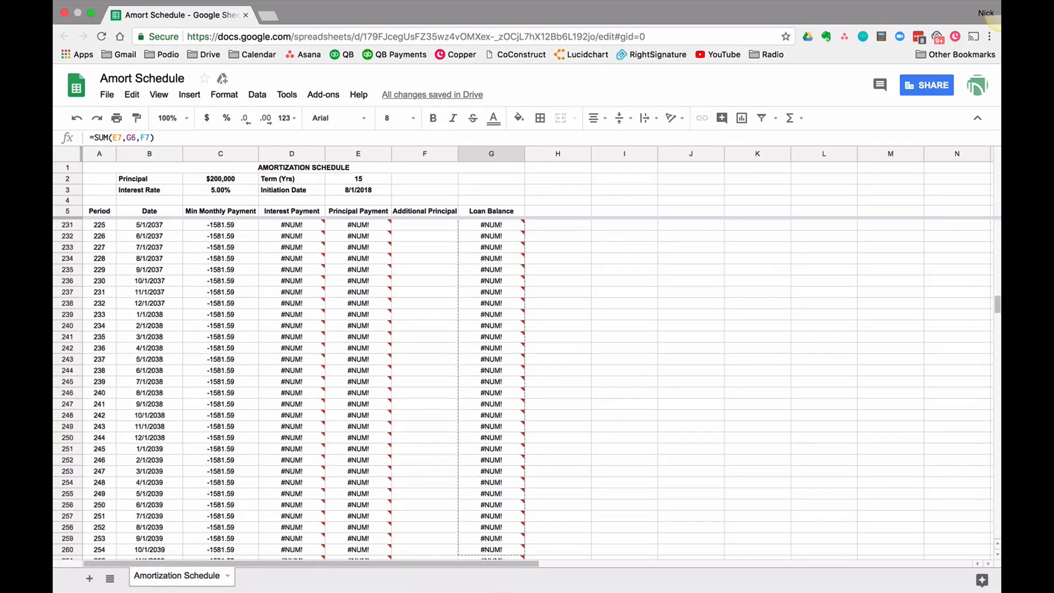
{"action": "scroll", "coordinate": [548, 412], "scroll_direction": "down", "scroll_amount": 20}
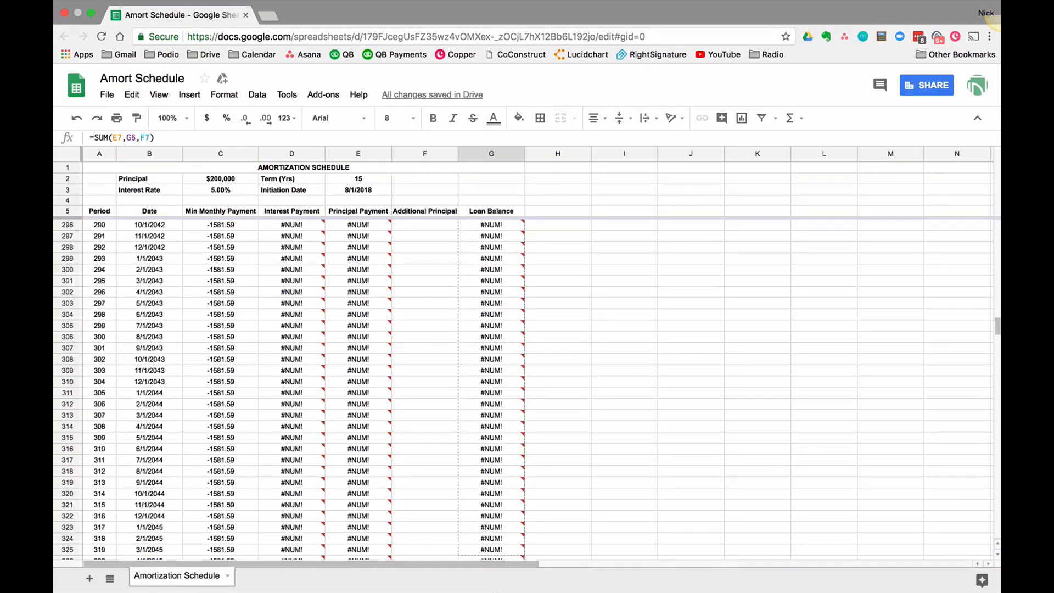
{"action": "scroll", "coordinate": [494, 418], "scroll_direction": "down", "scroll_amount": 12}
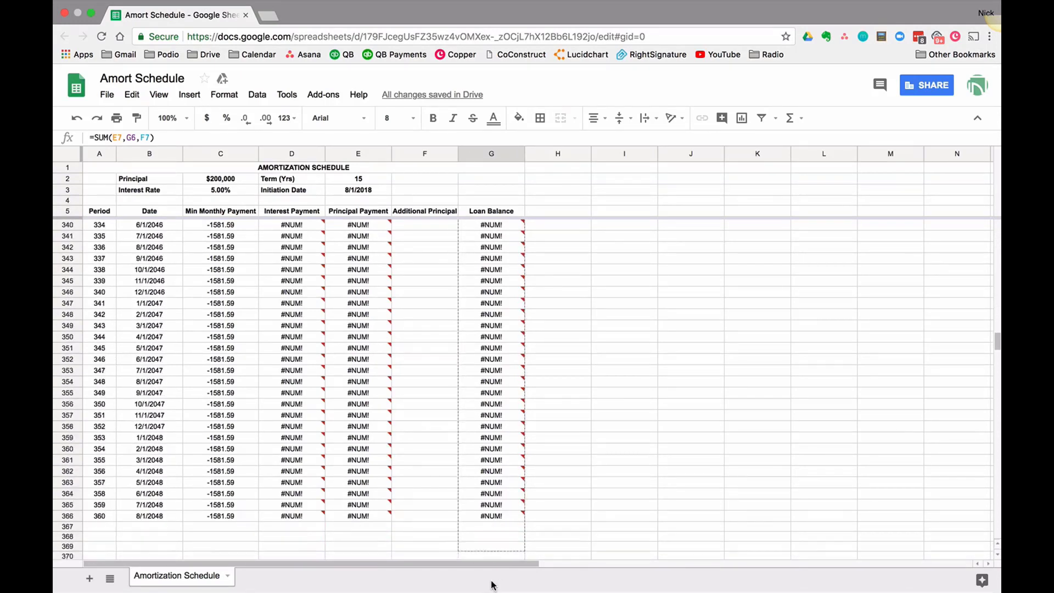
{"action": "left_click", "coordinate": [493, 416], "text": "shift"}
{"action": "key", "text": "ctrl+v"}
{"action": "scroll", "coordinate": [377, 341], "scroll_direction": "up", "scroll_amount": 20}
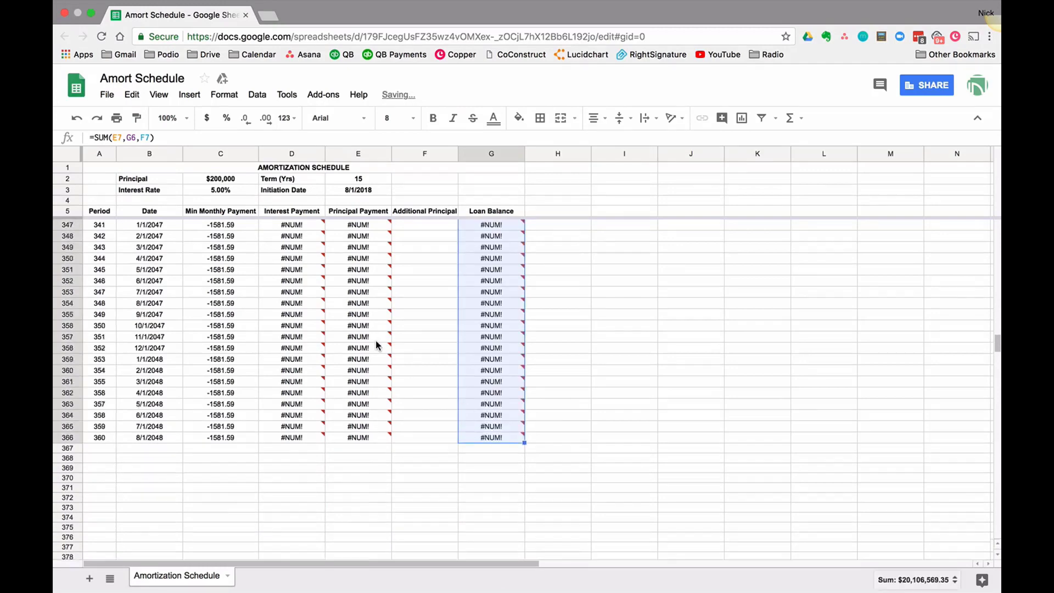
{"action": "left_click", "coordinate": [355, 183]}
{"action": "type", "text": "30"}
{"action": "key", "text": "Return"}
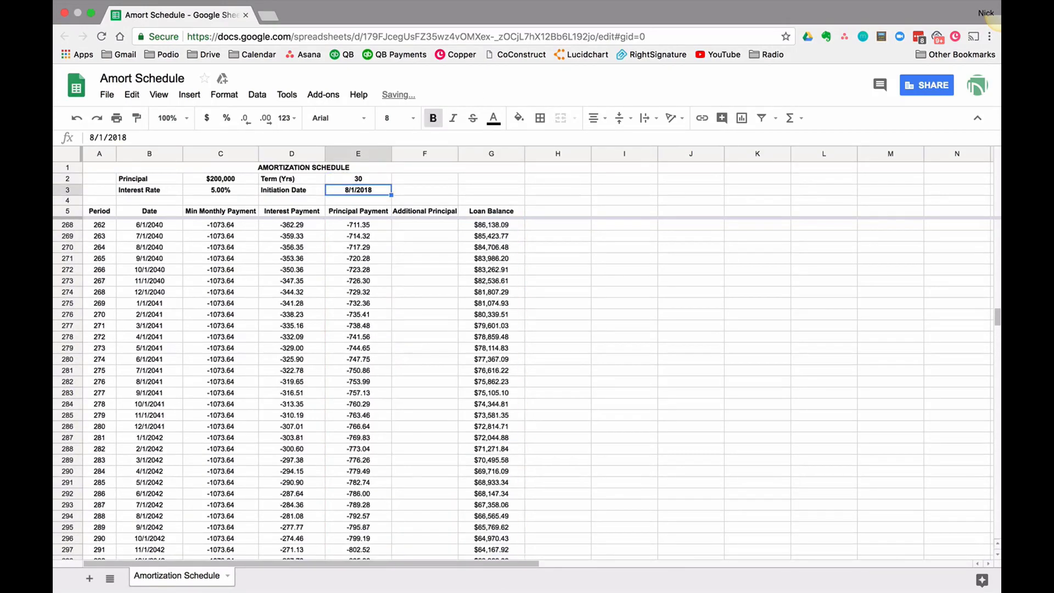
{"action": "scroll", "coordinate": [405, 288], "scroll_direction": "up", "scroll_amount": 20}
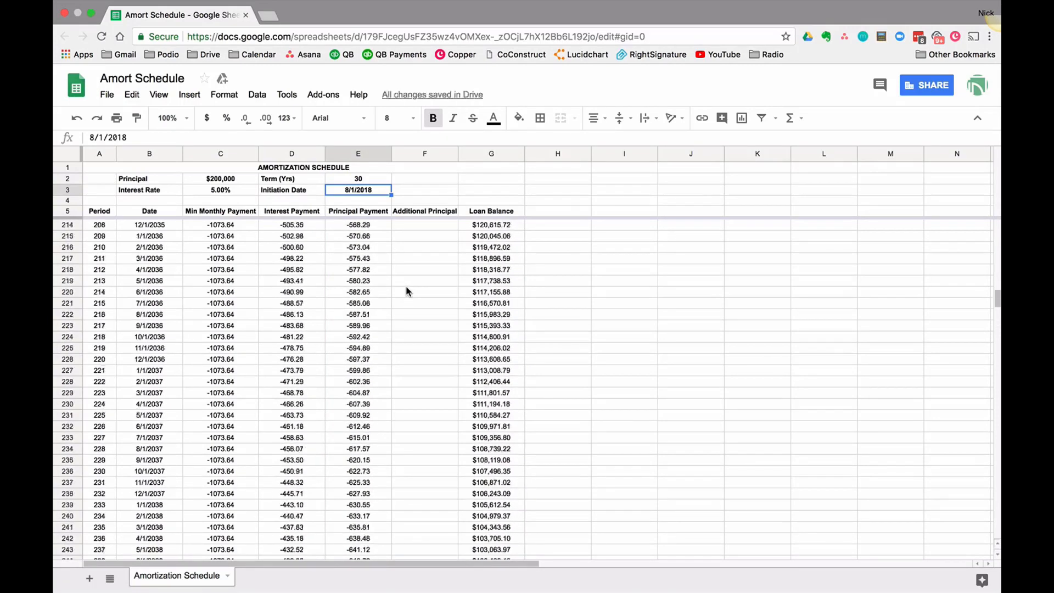
{"action": "scroll", "coordinate": [407, 288], "scroll_direction": "up", "scroll_amount": 20}
{"action": "scroll", "coordinate": [405, 285], "scroll_direction": "right", "scroll_amount": 5}
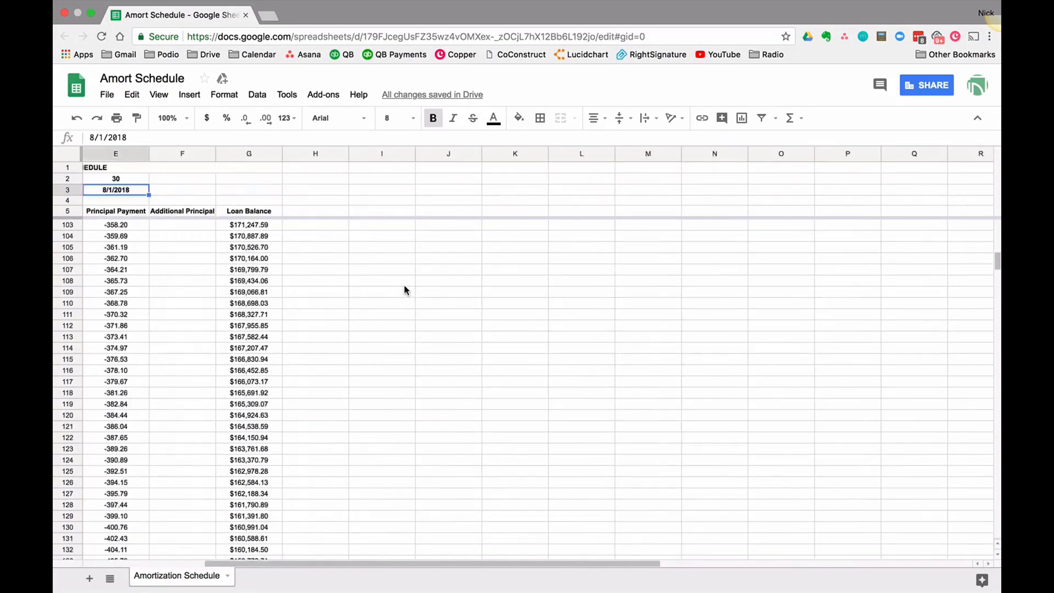
{"action": "scroll", "coordinate": [373, 247], "scroll_direction": "left", "scroll_amount": 5}
{"action": "left_click", "coordinate": [357, 177]}
{"action": "type", "text": "15"}
{"action": "key", "text": "Return"}
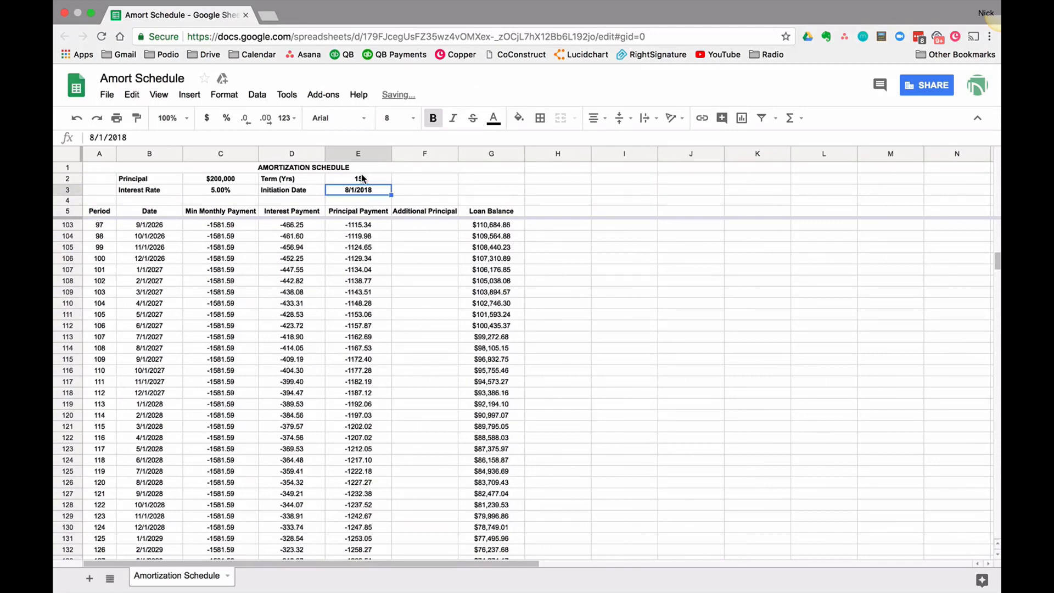
{"action": "scroll", "coordinate": [404, 256], "scroll_direction": "up", "scroll_amount": 4}
{"action": "scroll", "coordinate": [405, 257], "scroll_direction": "up", "scroll_amount": 20}
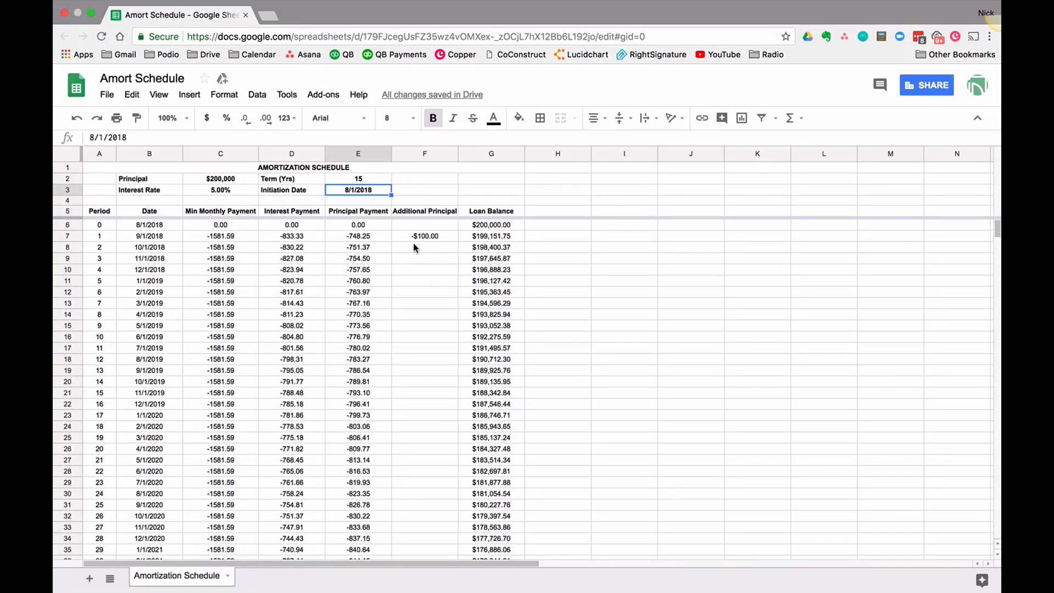
Step: Fill the -$100.00 extra payment down through period 24 and show the Count summary
{"action": "left_click", "coordinate": [425, 238]}
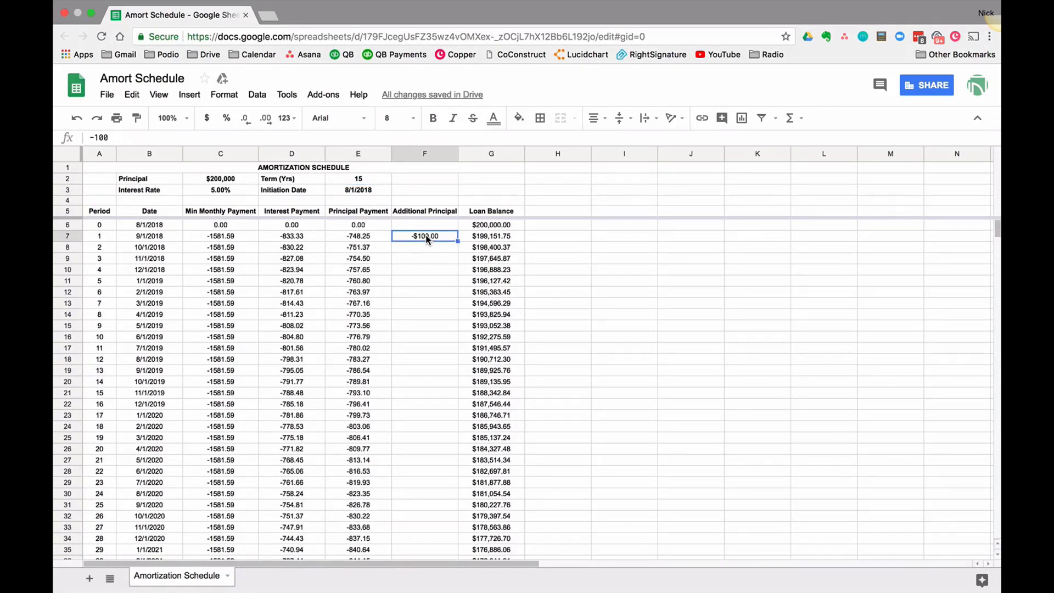
{"action": "left_click_drag", "start_coordinate": [457, 242], "coordinate": [448, 252]}
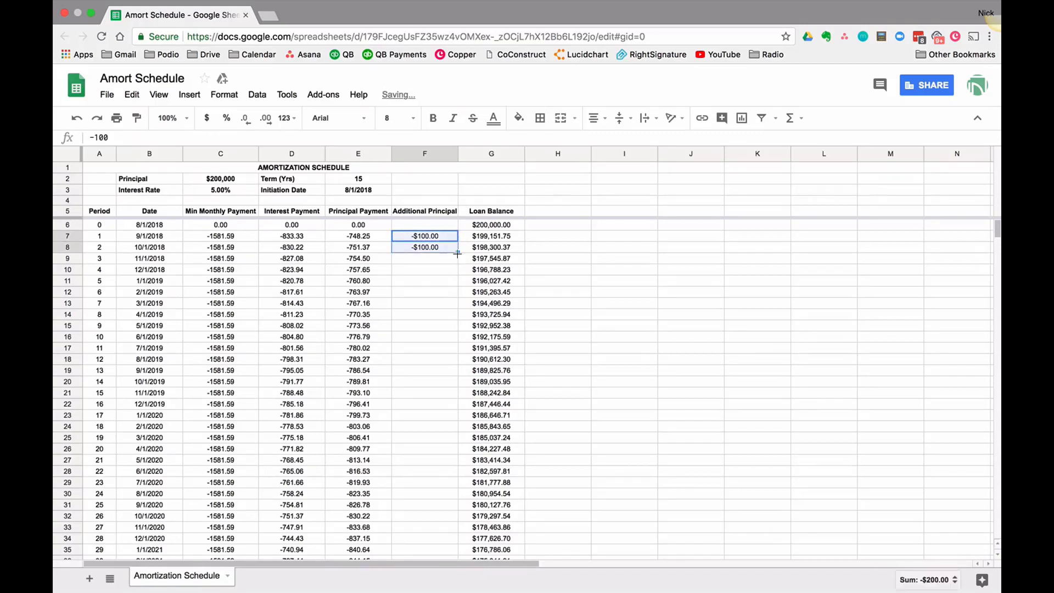
{"action": "left_click_drag", "start_coordinate": [458, 253], "coordinate": [414, 496]}
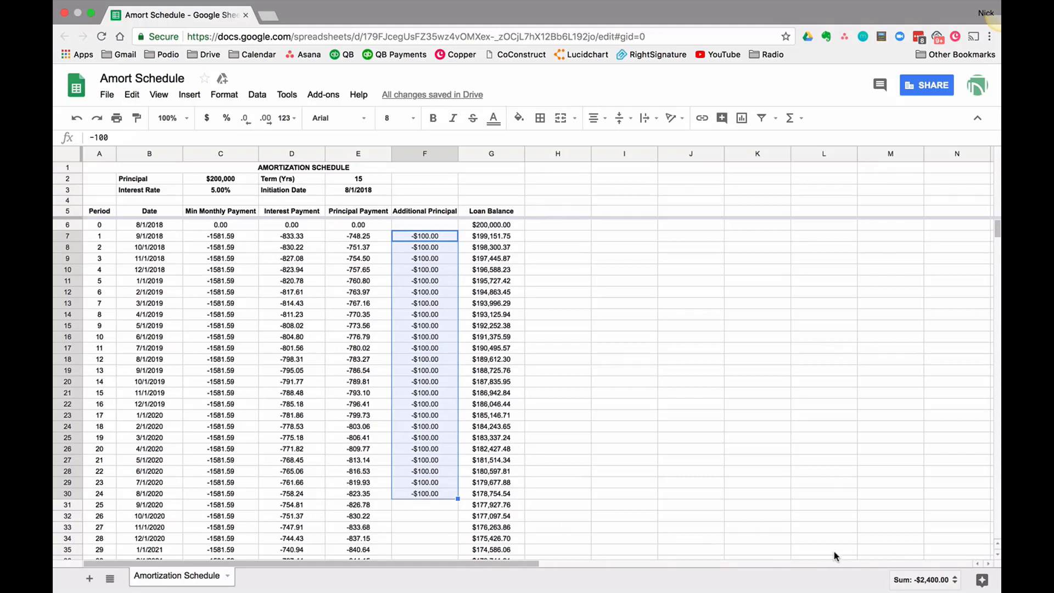
{"action": "left_click", "coordinate": [924, 580]}
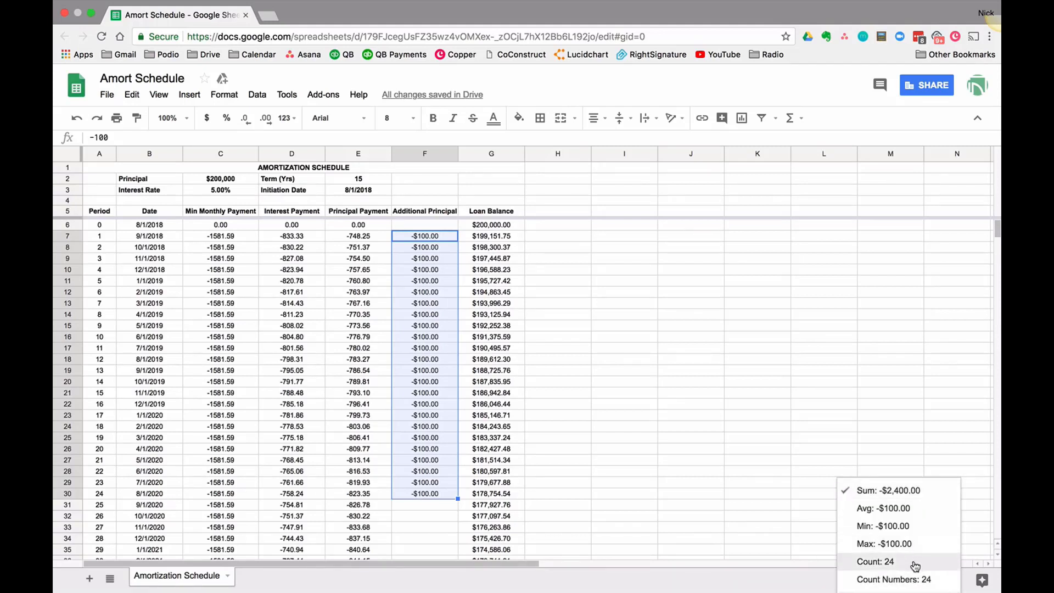
{"action": "left_click", "coordinate": [916, 561]}
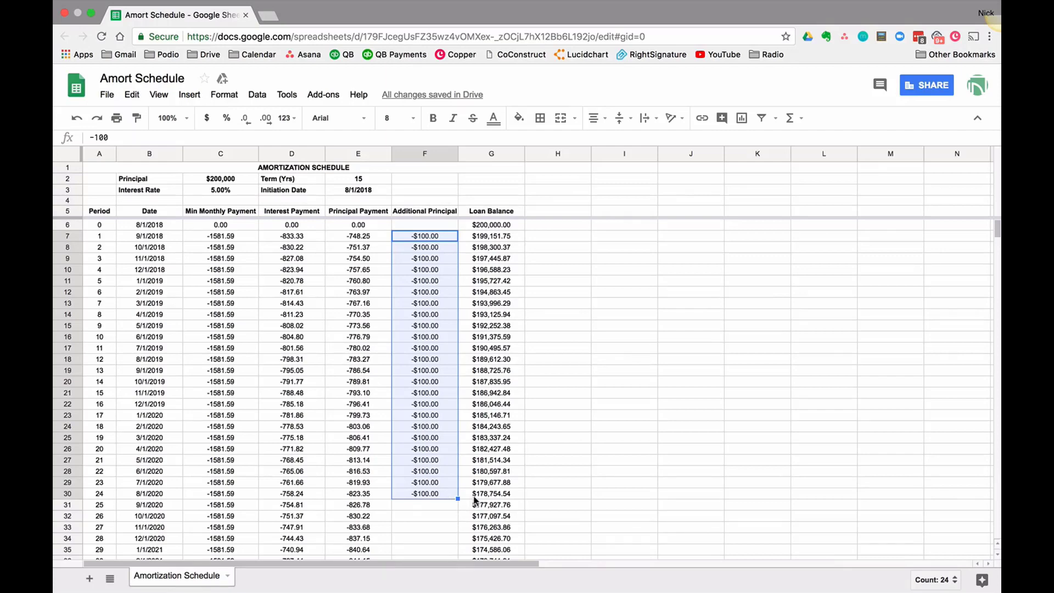
{"action": "scroll", "coordinate": [471, 495], "scroll_direction": "down", "scroll_amount": 10}
{"action": "scroll", "coordinate": [476, 501], "scroll_direction": "down", "scroll_amount": 9}
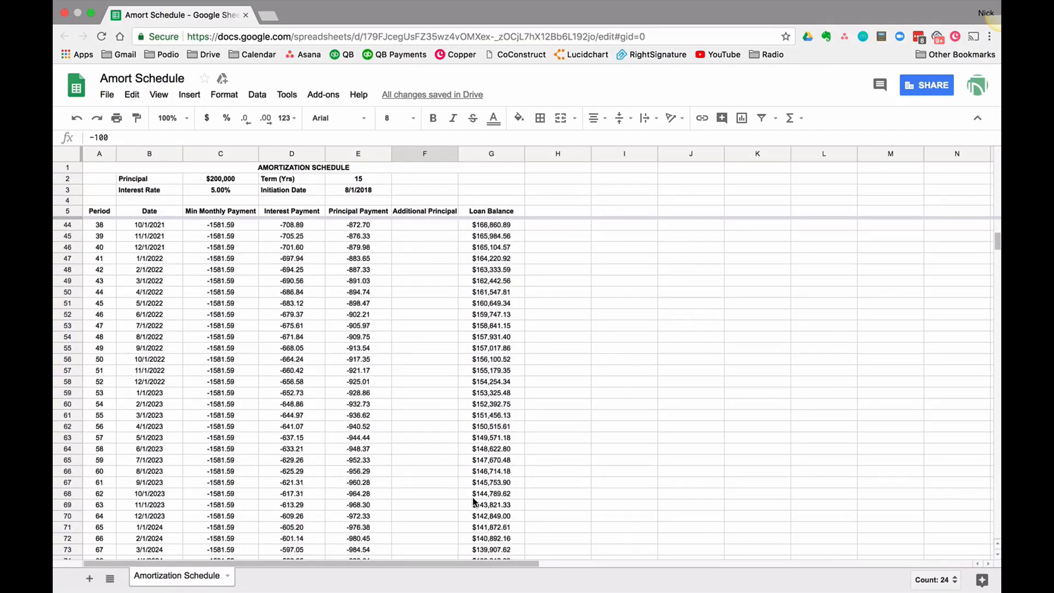
{"action": "scroll", "coordinate": [474, 502], "scroll_direction": "down", "scroll_amount": 11}
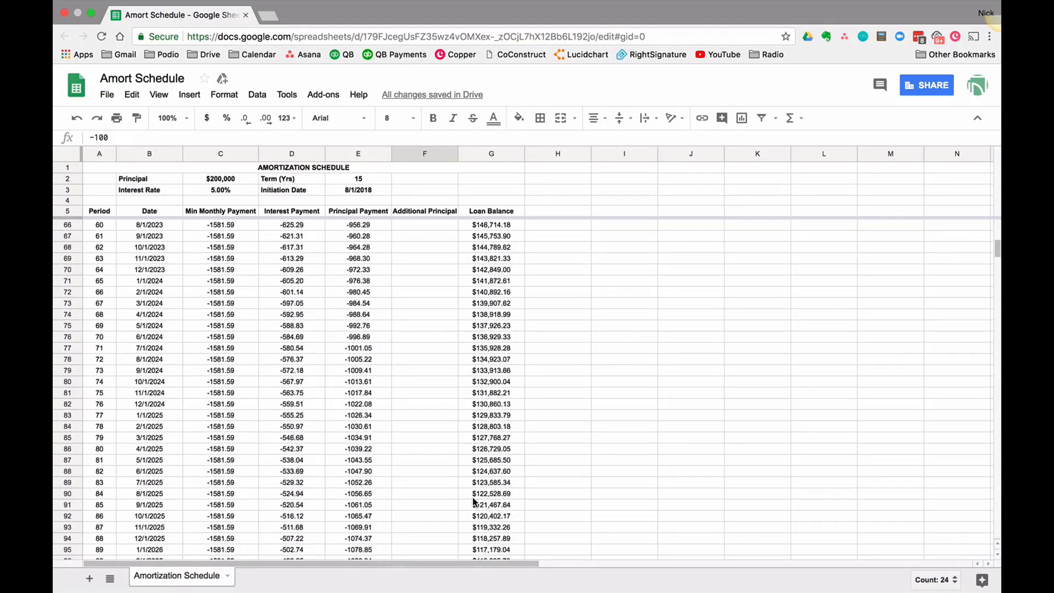
{"action": "scroll", "coordinate": [471, 501], "scroll_direction": "down", "scroll_amount": 20}
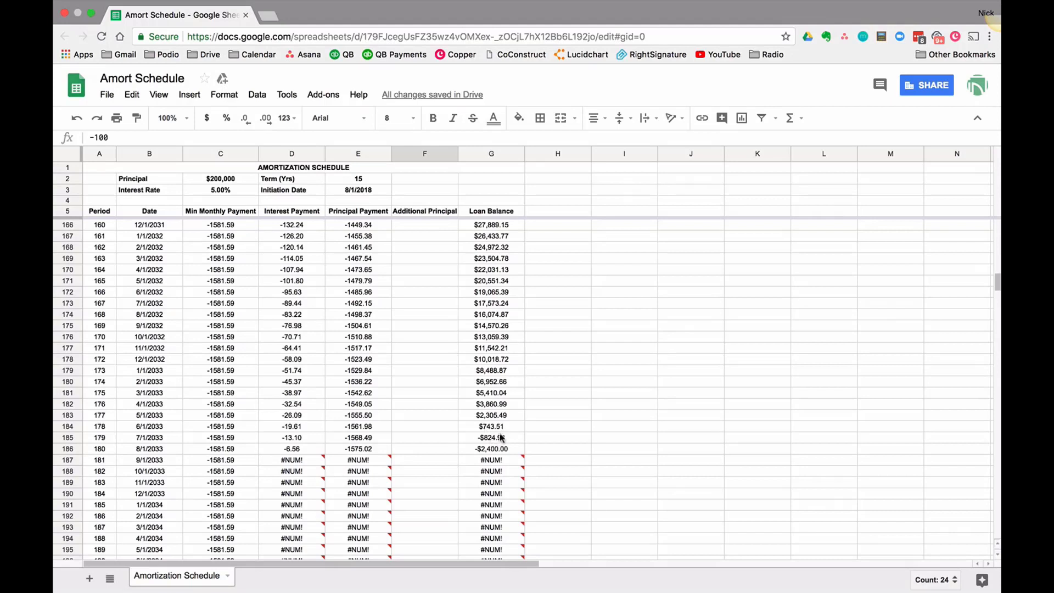
{"action": "left_click", "coordinate": [507, 449]}
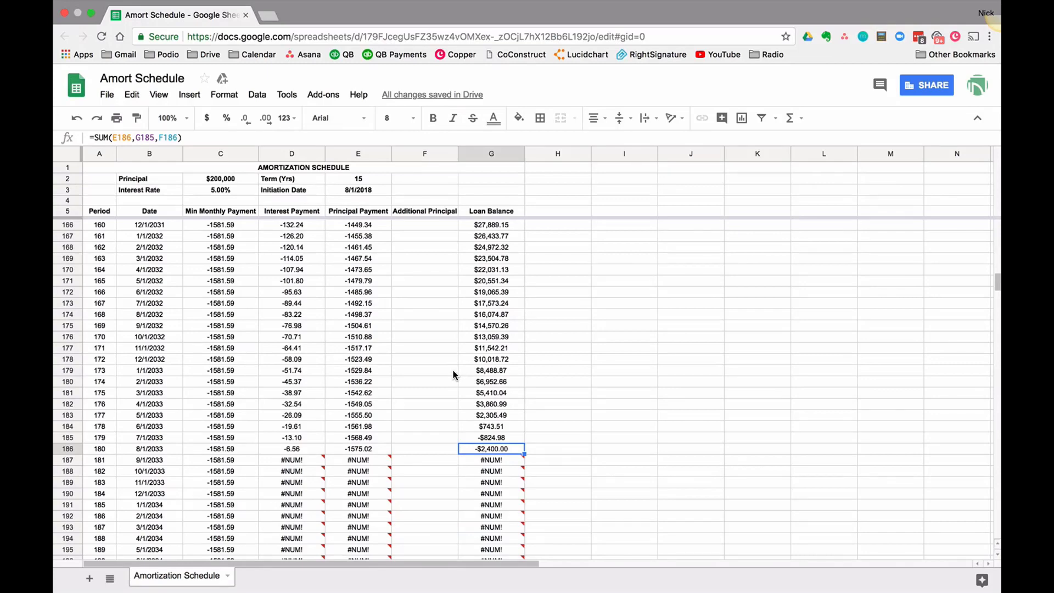
{"action": "scroll", "coordinate": [450, 365], "scroll_direction": "up", "scroll_amount": 20}
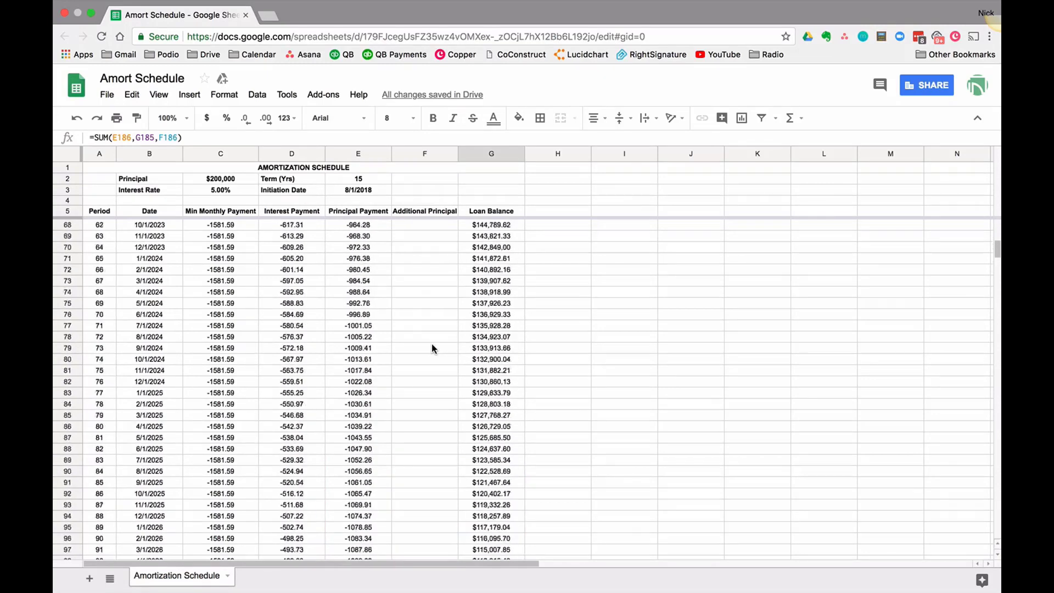
{"action": "scroll", "coordinate": [432, 348], "scroll_direction": "up", "scroll_amount": 16}
Step: Clear the repeated -$100.00 payments, then enter -250 at period 8 and -$400 at period 12
{"action": "left_click_drag", "start_coordinate": [425, 269], "coordinate": [423, 529]}
{"action": "key", "text": "Delete"}
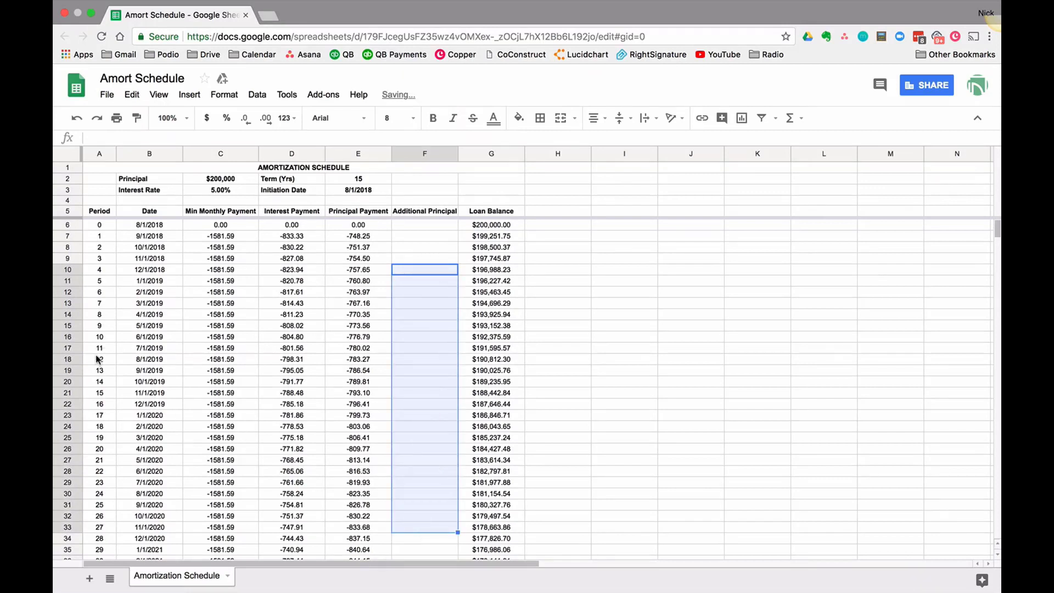
{"action": "left_click", "coordinate": [442, 314]}
{"action": "type", "text": "-250"}
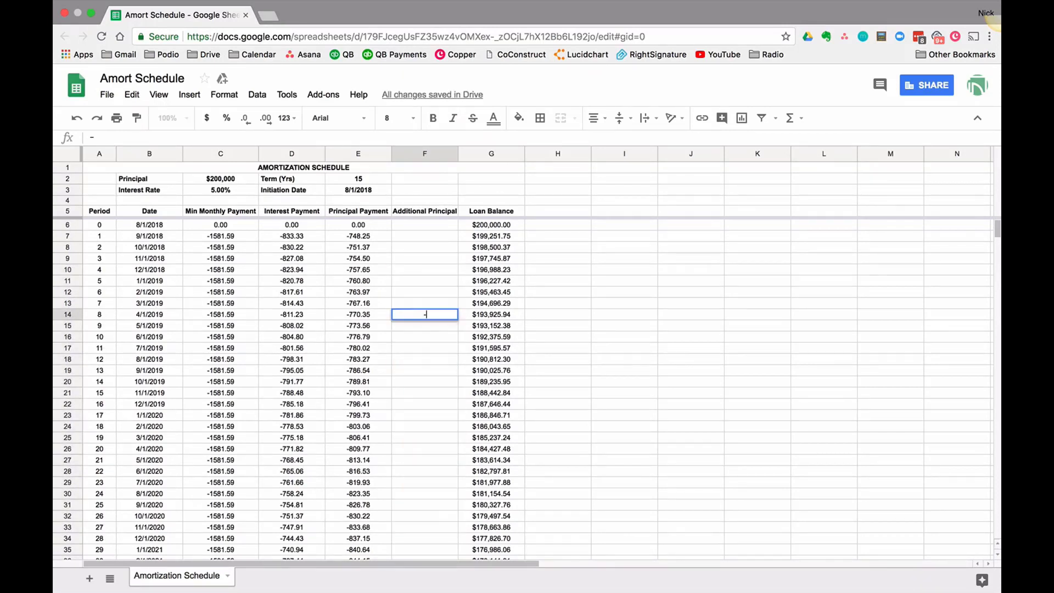
{"action": "key", "text": "Return"}
{"action": "key", "text": "Down"}
{"action": "key", "text": "Down"}
{"action": "key", "text": "Down"}
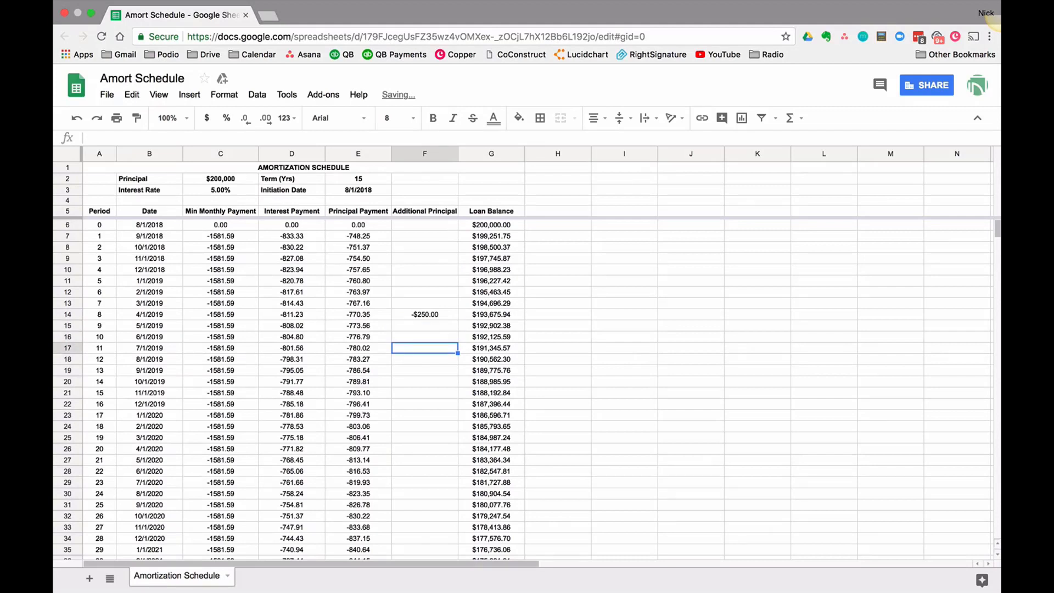
{"action": "type", "text": "-$400"}
{"action": "key", "text": "Return"}
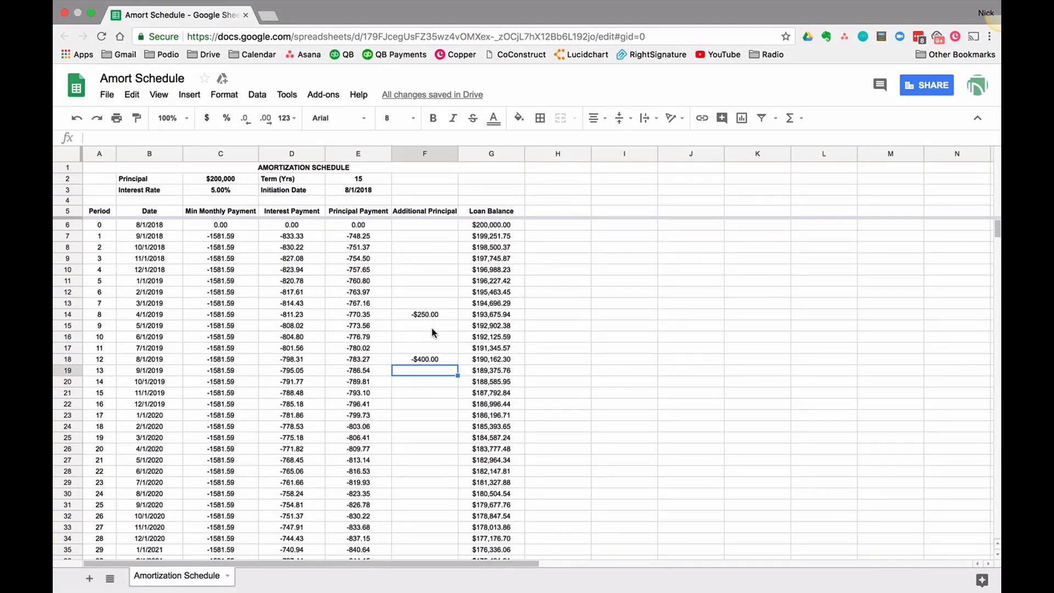
{"action": "scroll", "coordinate": [432, 328], "scroll_direction": "down", "scroll_amount": 5}
{"action": "scroll", "coordinate": [430, 328], "scroll_direction": "up", "scroll_amount": 5}
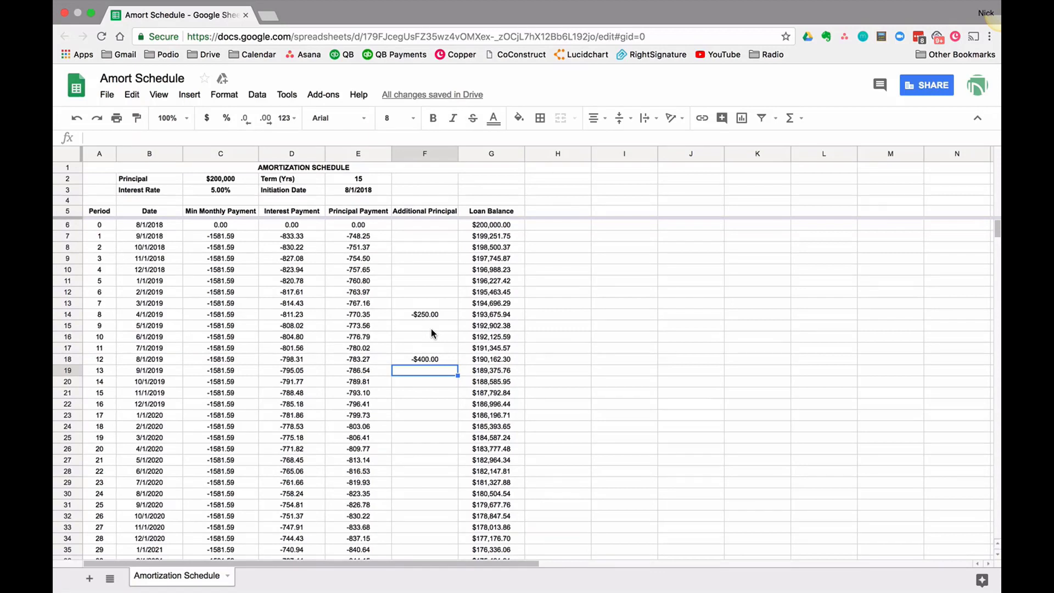